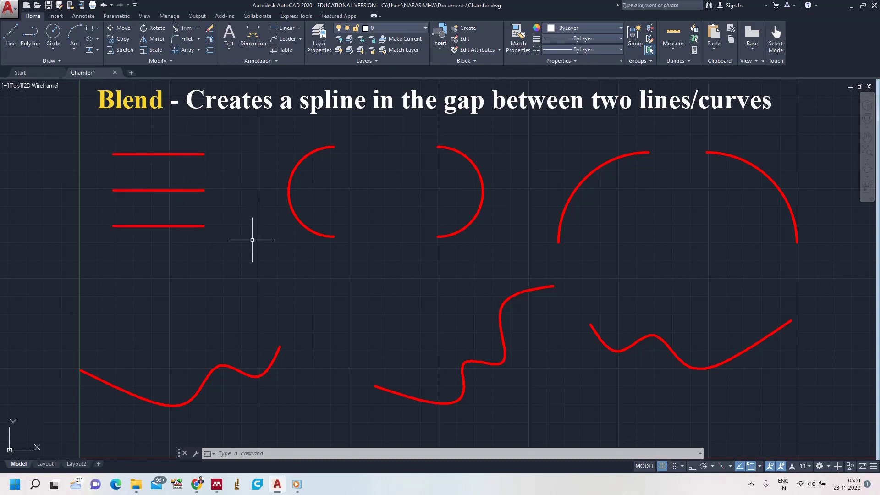
Step: Start BLEND, abandon a first Continuity attempt, and restart BLEND ready for the first object
text(BL)
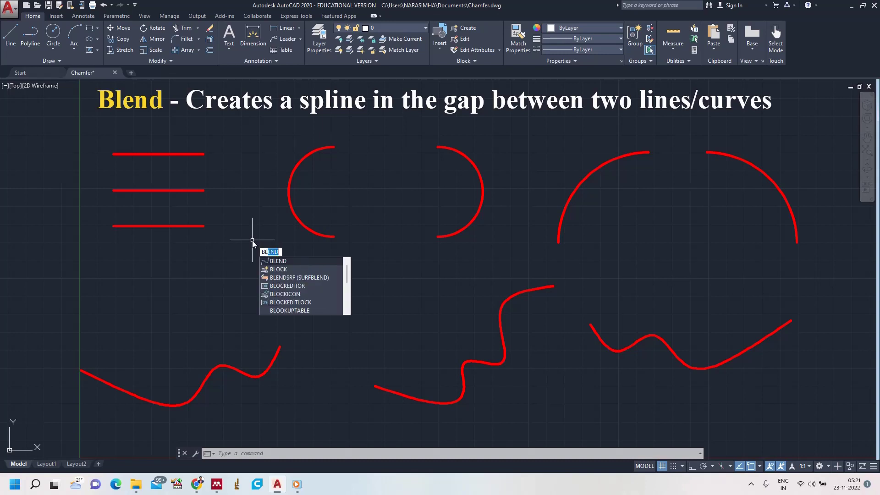
key(Return)
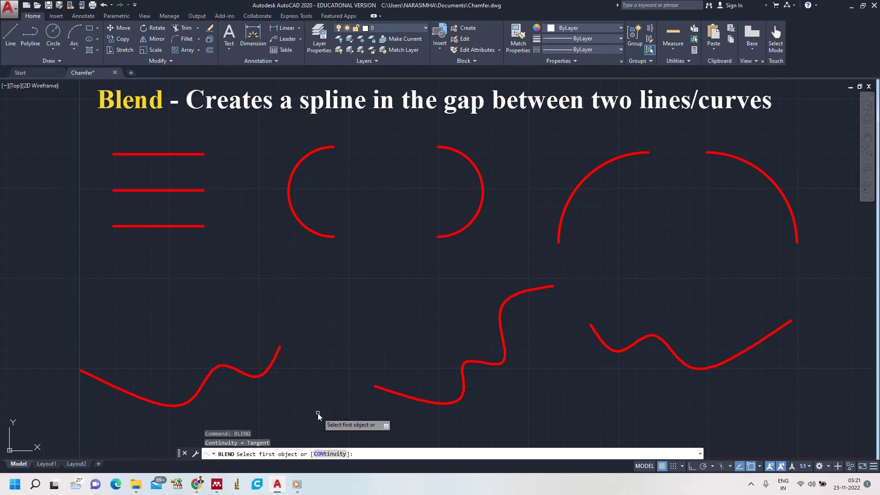
click(338, 455)
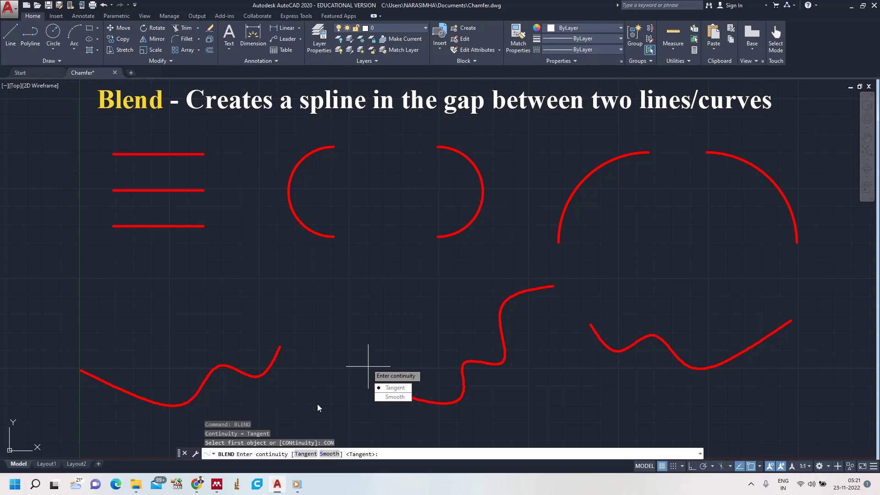
key(Escape)
text(blend)
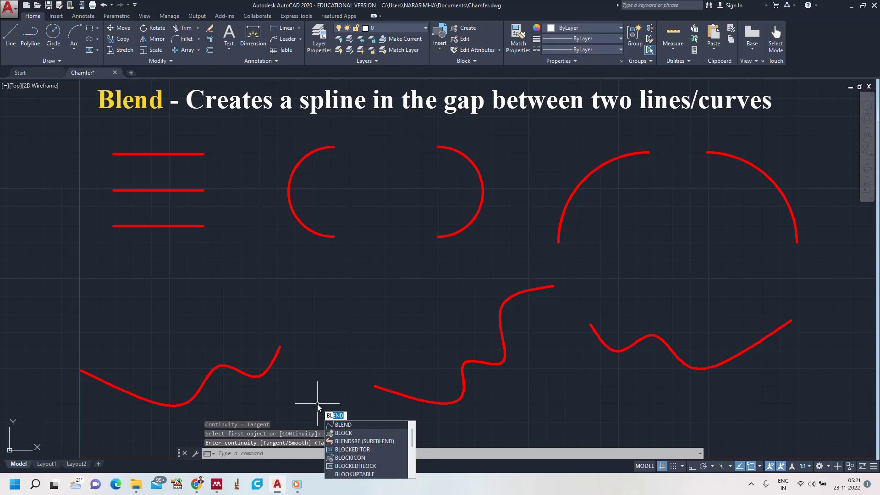
key(Return)
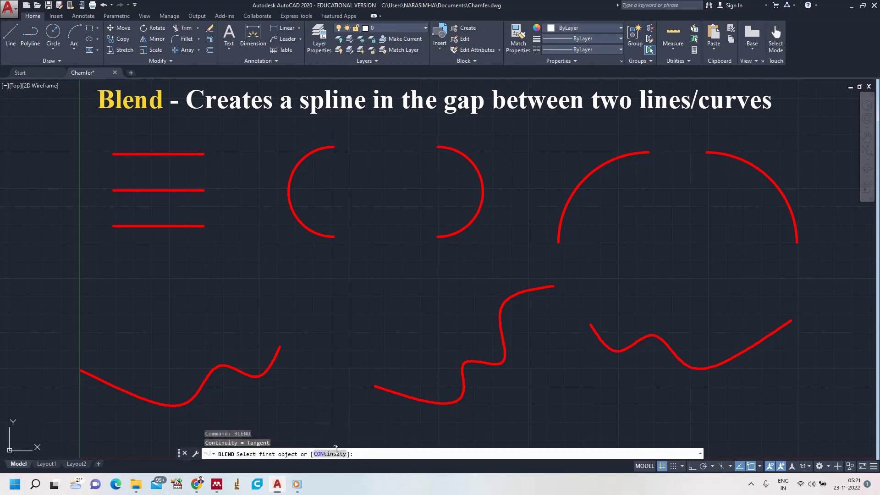
Step: Join the top red line diagonally to the middle line's right end with a Tangent blend
click(330, 453)
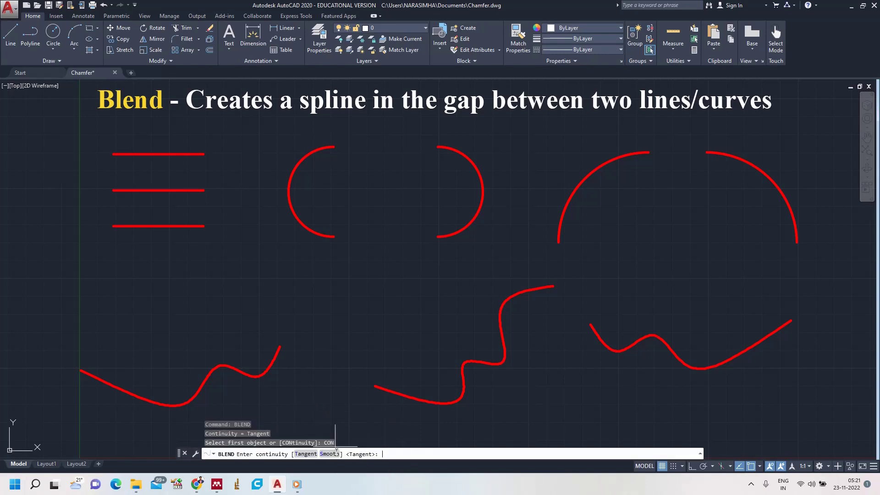
click(305, 454)
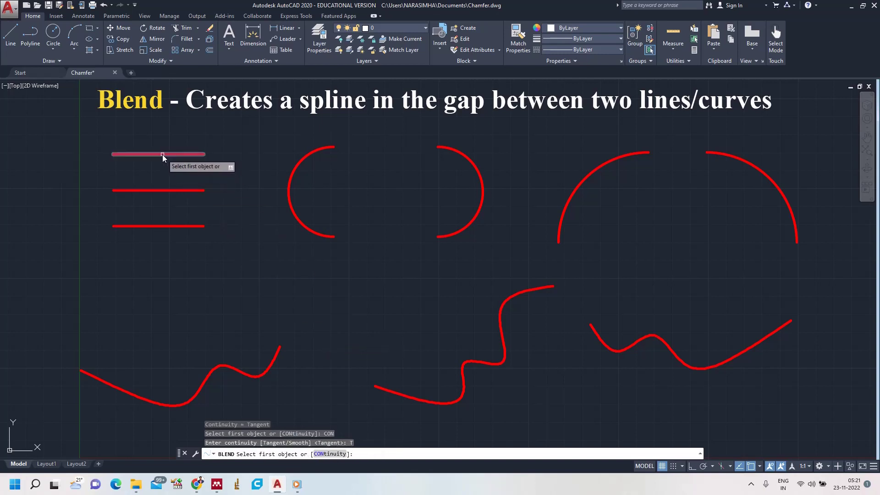
click(127, 155)
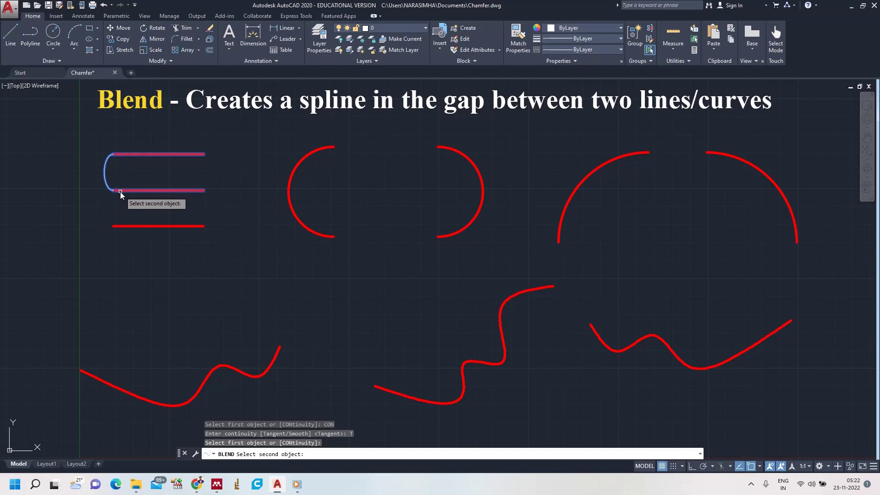
click(200, 190)
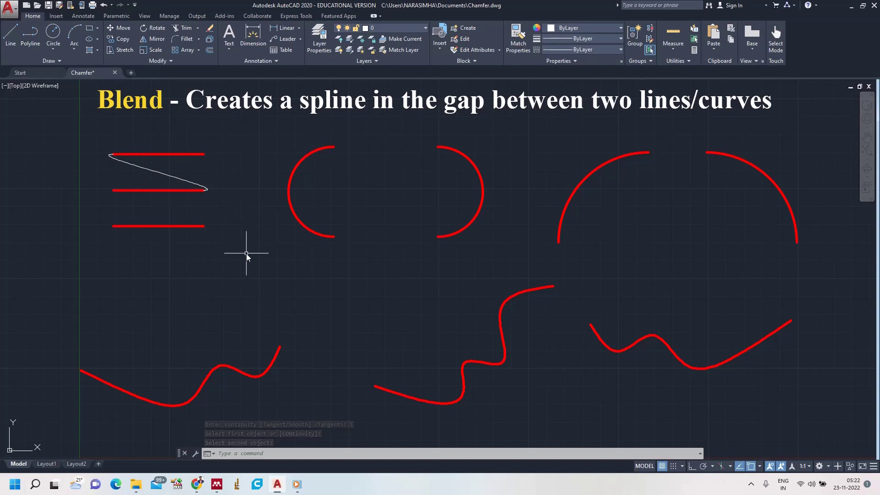
Step: Curve a Tangent blend spline around the right ends of the top and middle red lines
text(BLEND)
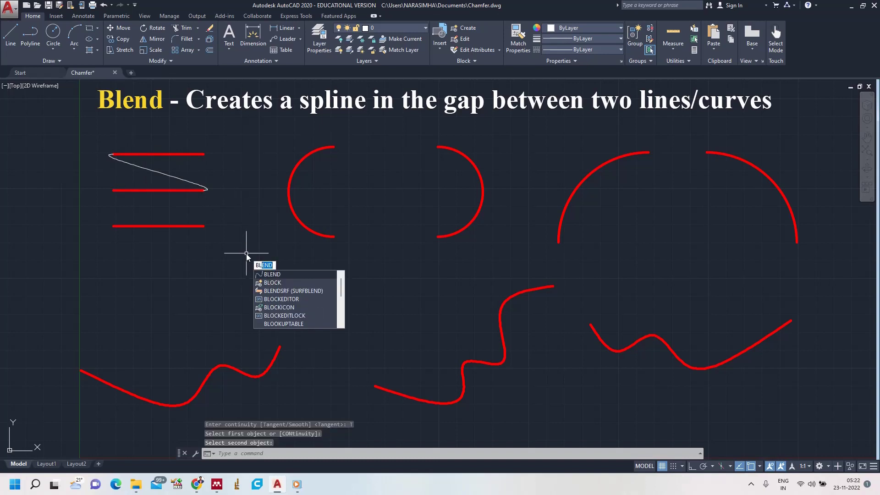
key(Return)
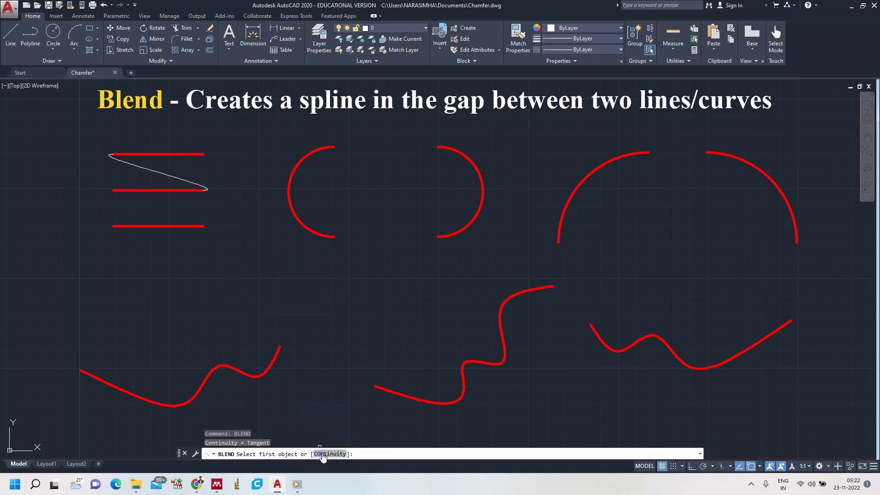
click(329, 454)
click(305, 453)
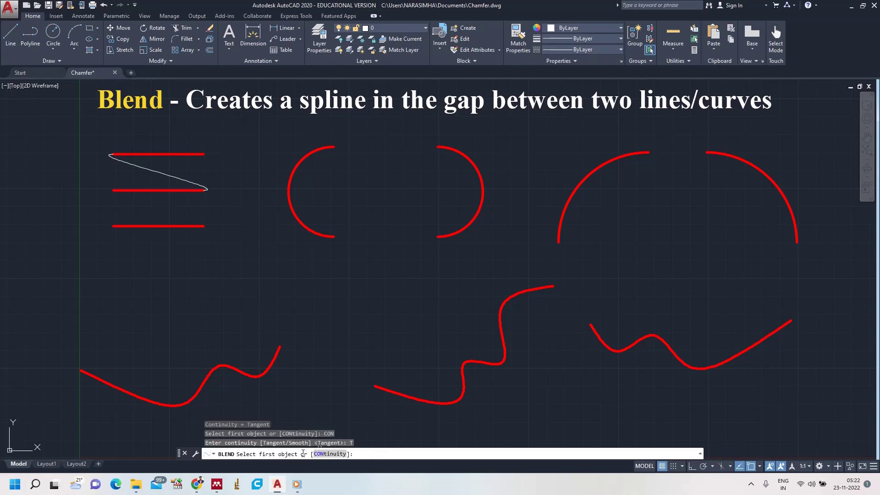
click(178, 156)
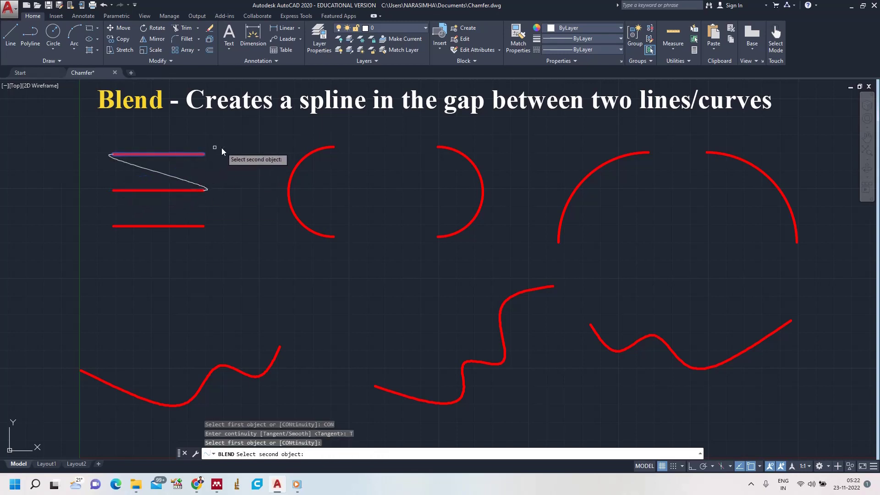
click(195, 192)
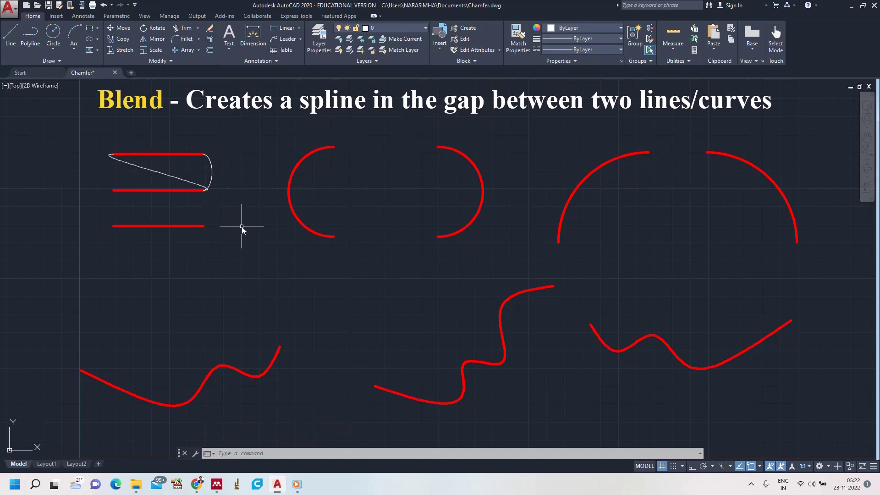
Step: Link the left ends of the middle and bottom red lines with a Smooth blend spline
text(blend)
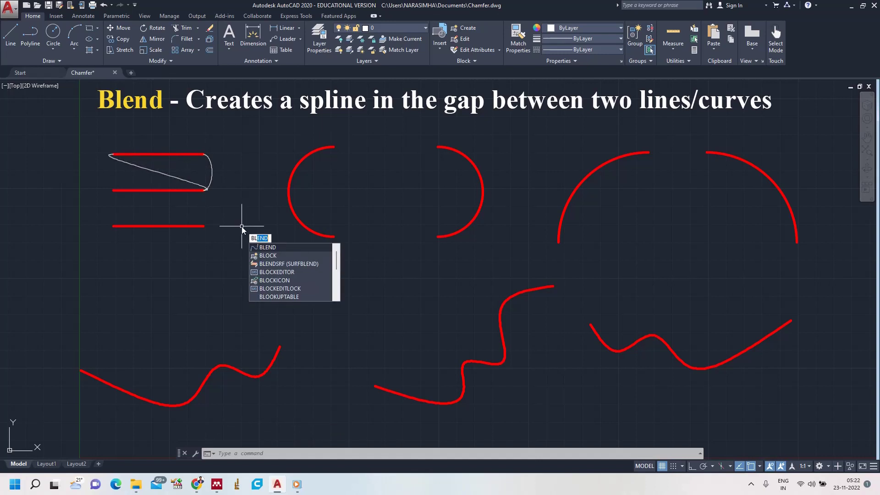
key(Return)
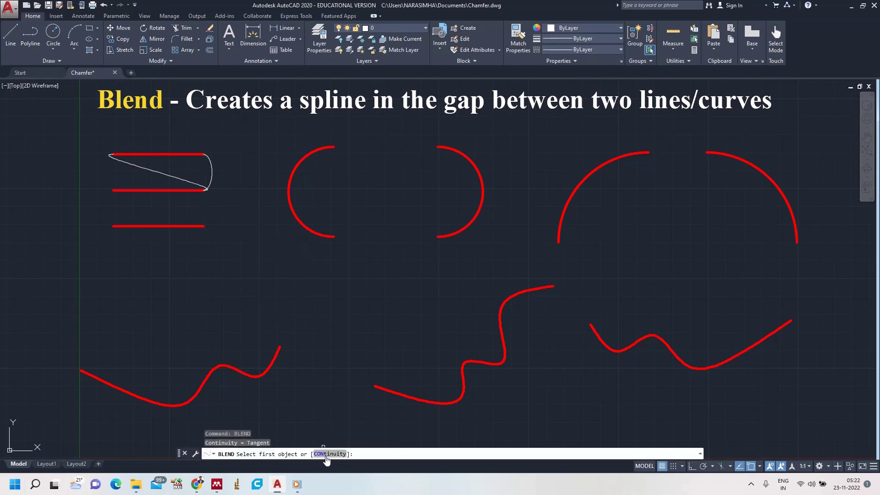
click(326, 454)
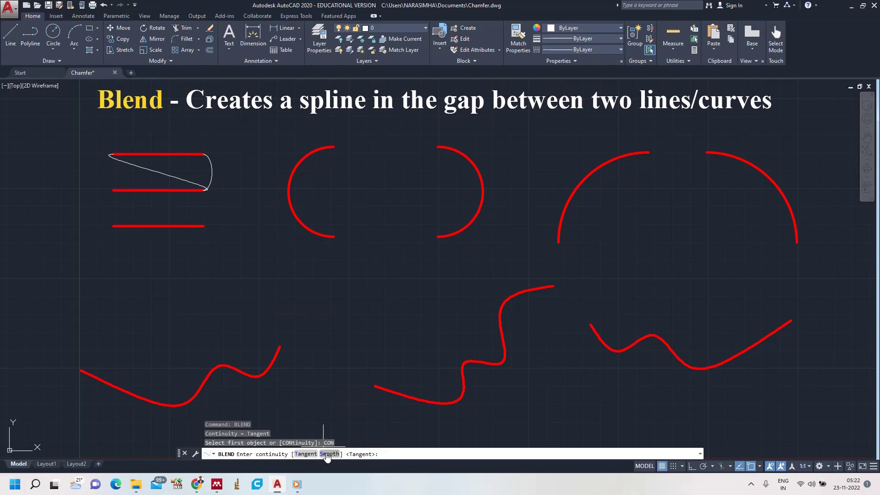
click(327, 454)
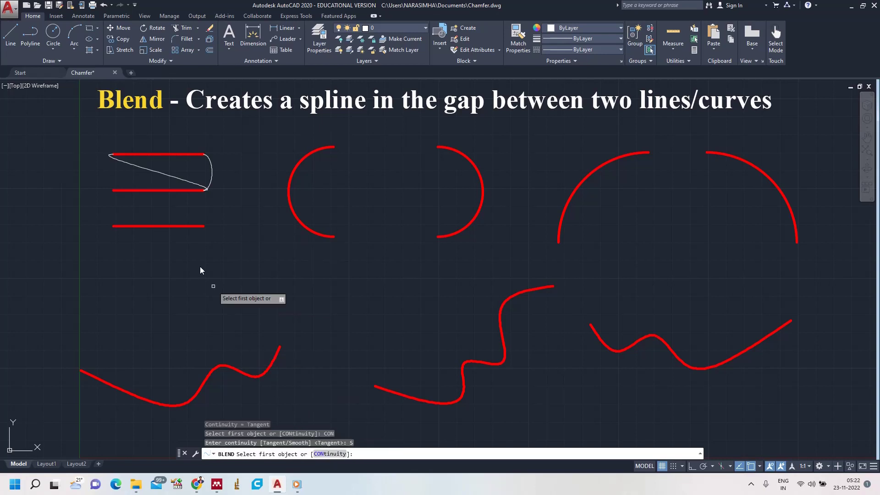
click(120, 190)
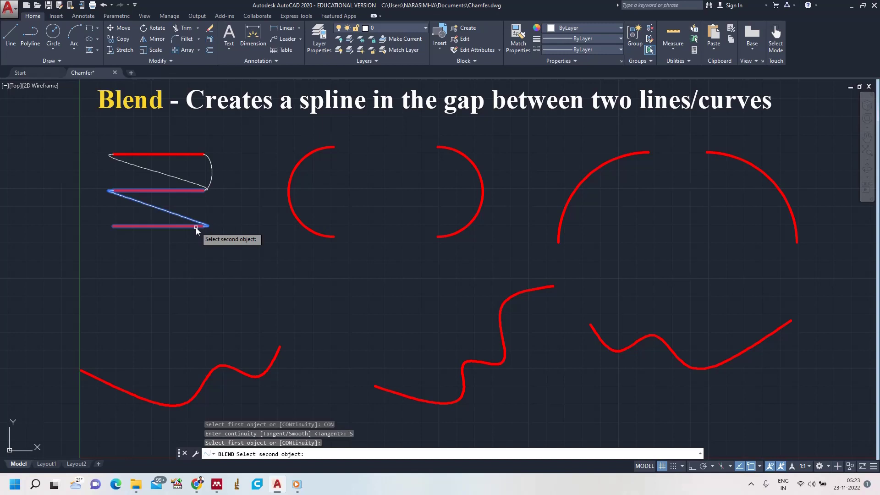
click(117, 227)
text(BLEND)
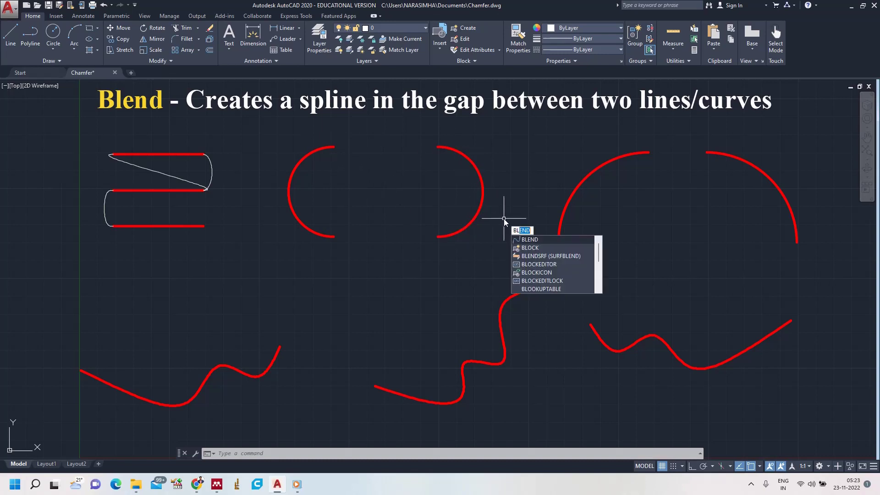
Step: Bridge the top ends of the left and right facing arcs with a Tangent blend
key(Return)
click(328, 454)
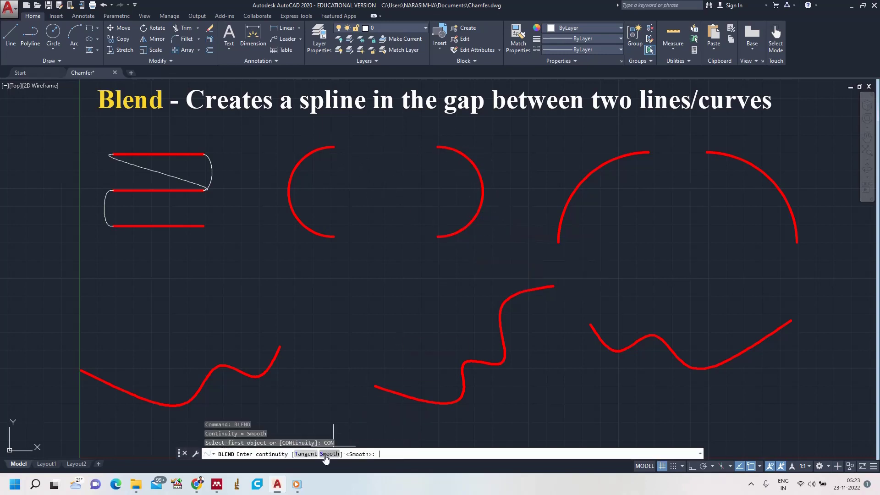
click(311, 454)
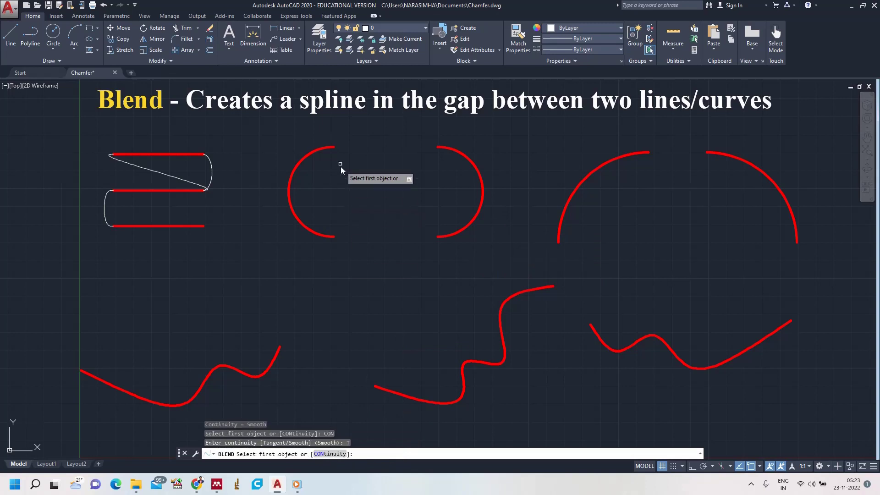
click(318, 151)
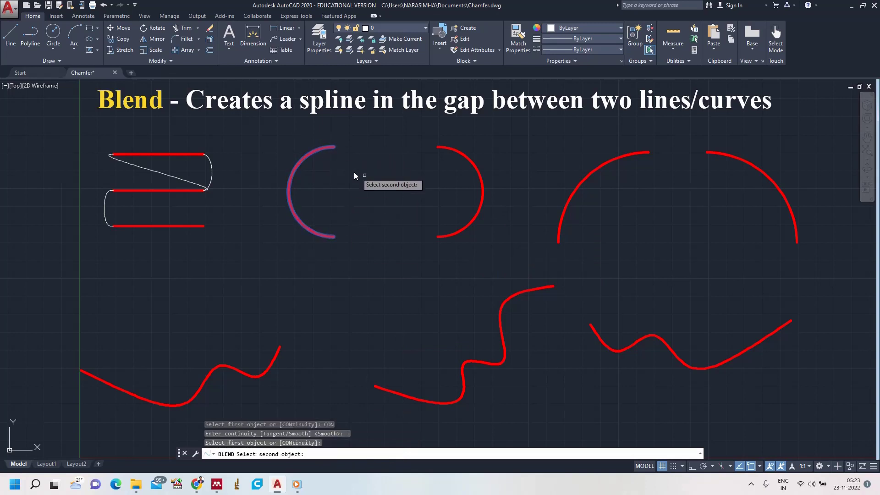
click(449, 148)
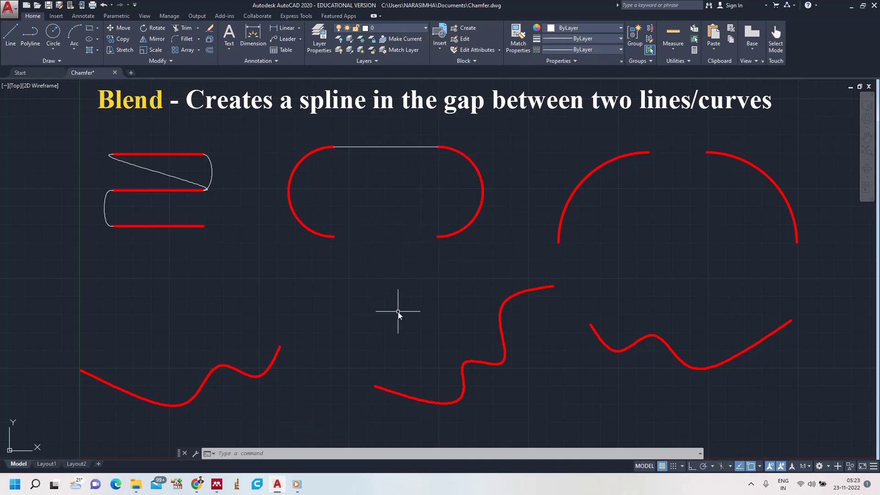
Step: Close the gap between the facing arcs' lower ends with a Smooth blend spline
text(bl)
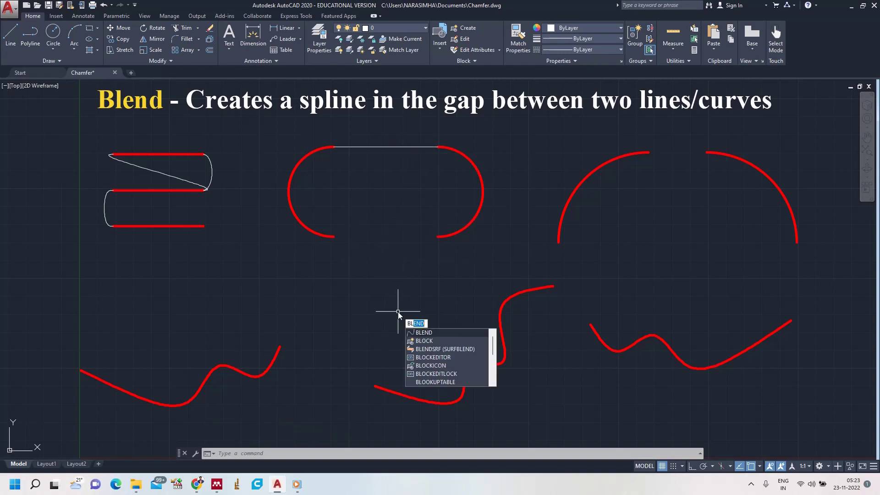
key(Return)
click(333, 454)
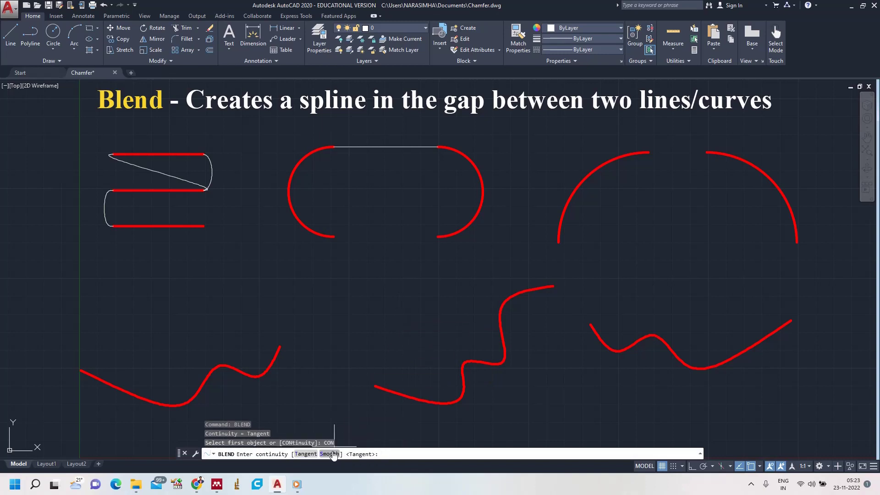
click(334, 454)
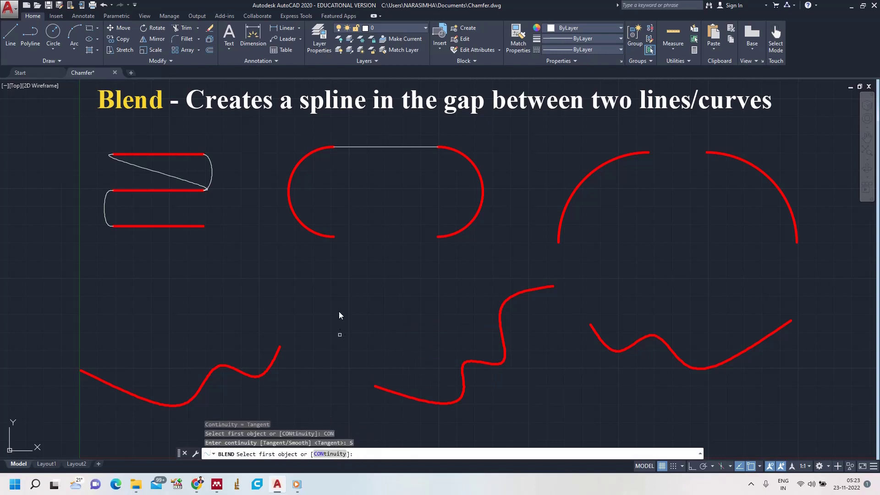
click(316, 233)
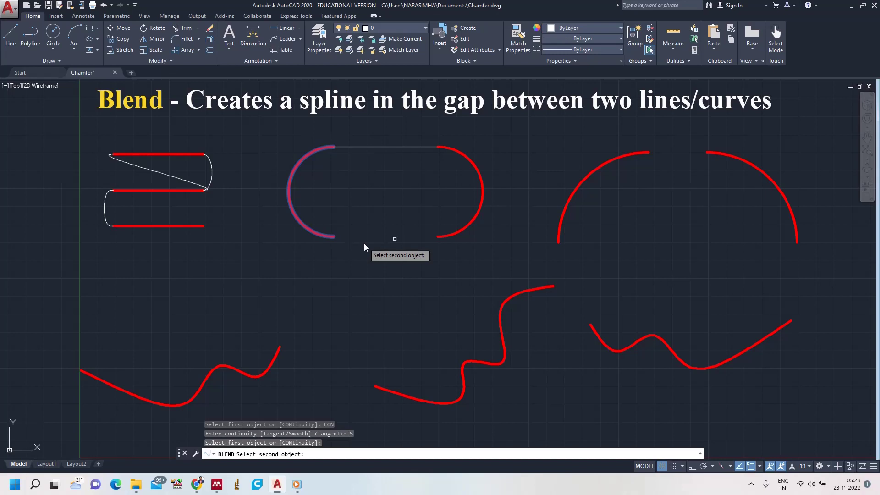
click(450, 235)
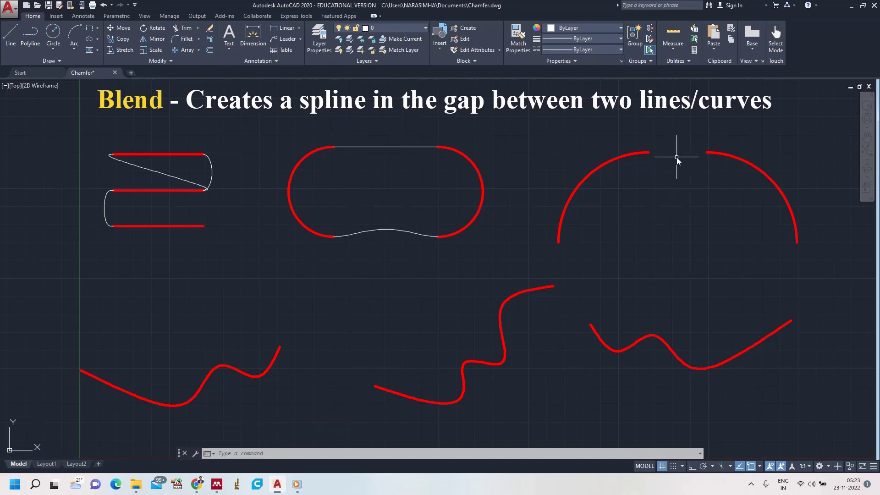
text(blend)
key(Return)
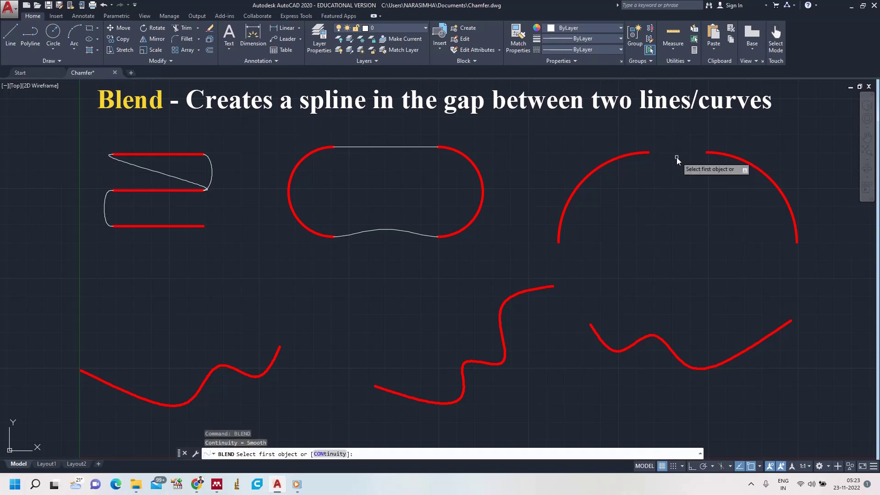
Step: Sweep a Tangent blend beneath the large upper-right arc pair, joining their lower ends
click(330, 453)
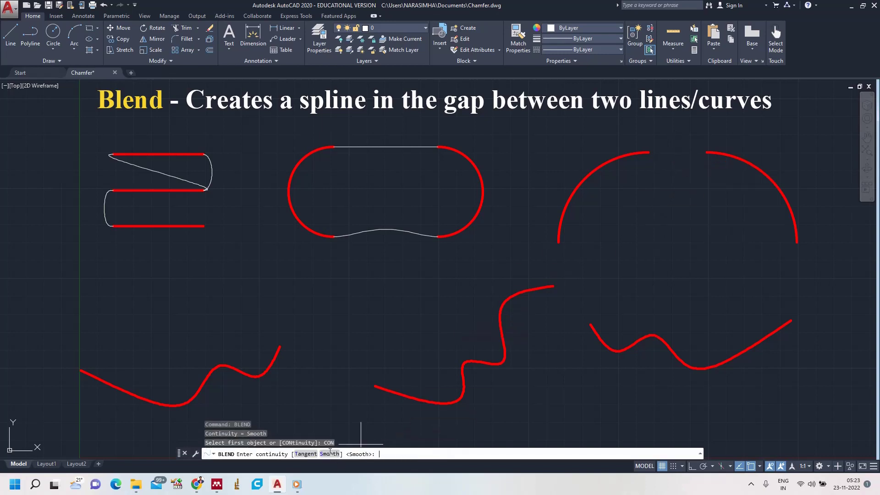
click(306, 454)
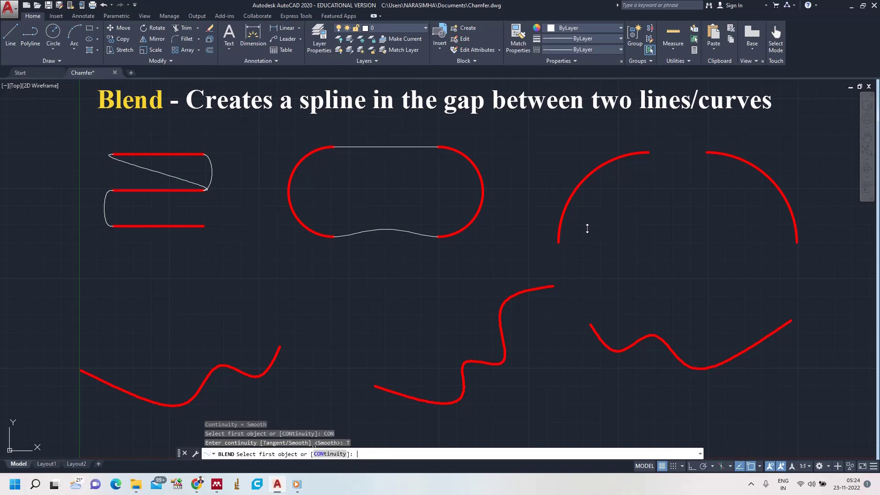
click(330, 453)
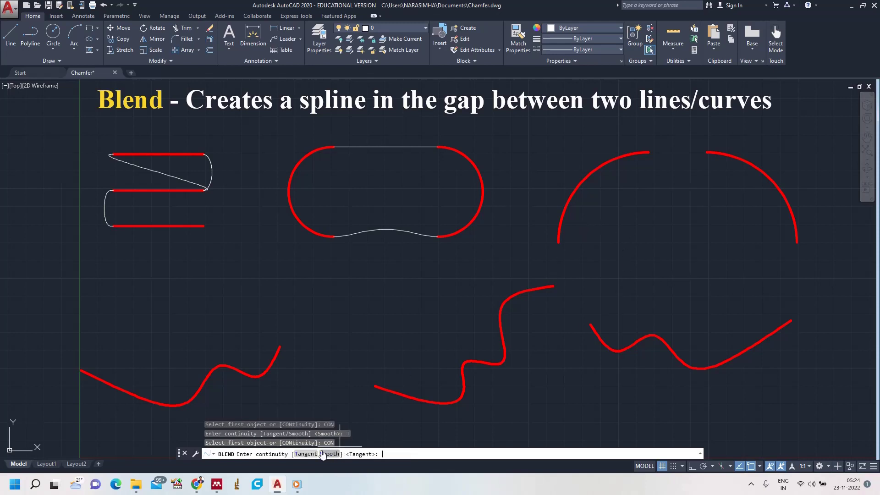
click(306, 453)
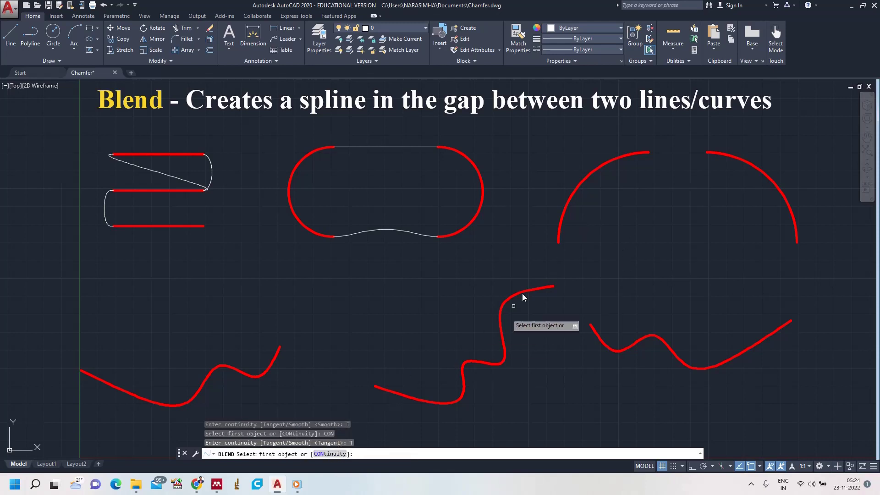
click(559, 232)
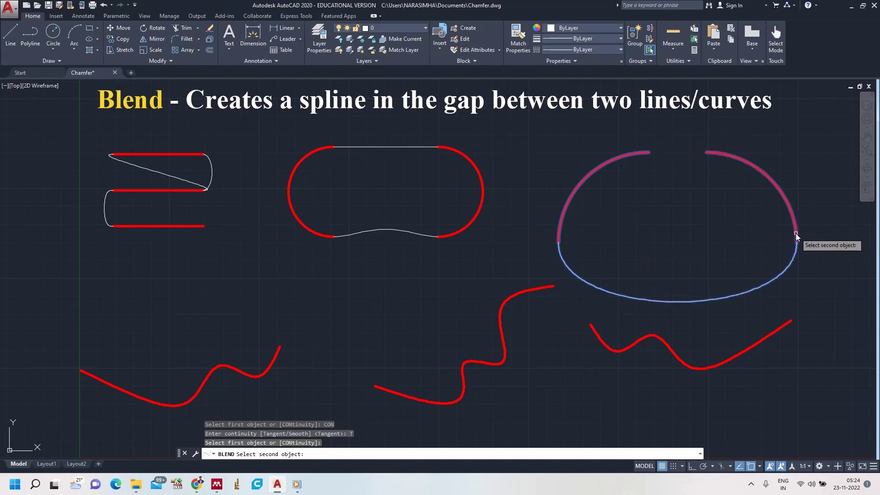
click(796, 233)
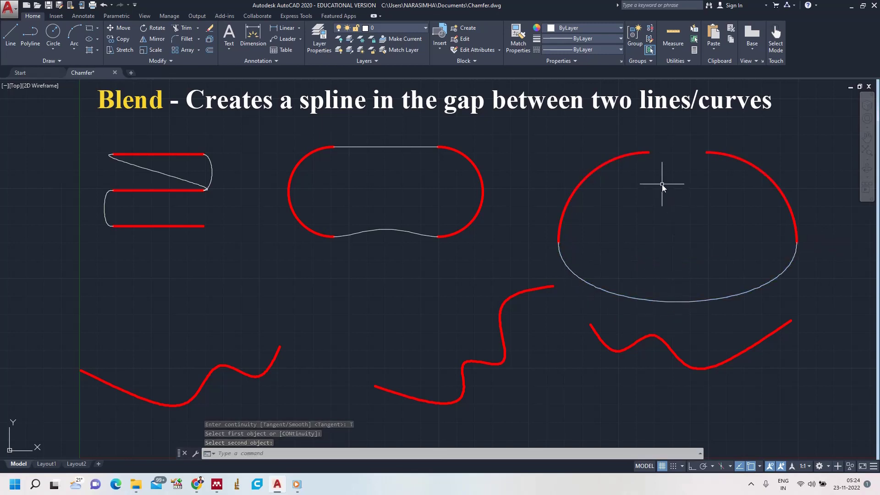
Step: Join the top ends of the large upper-right arcs with a Smooth blend to finish the oval
text(bl)
key(Return)
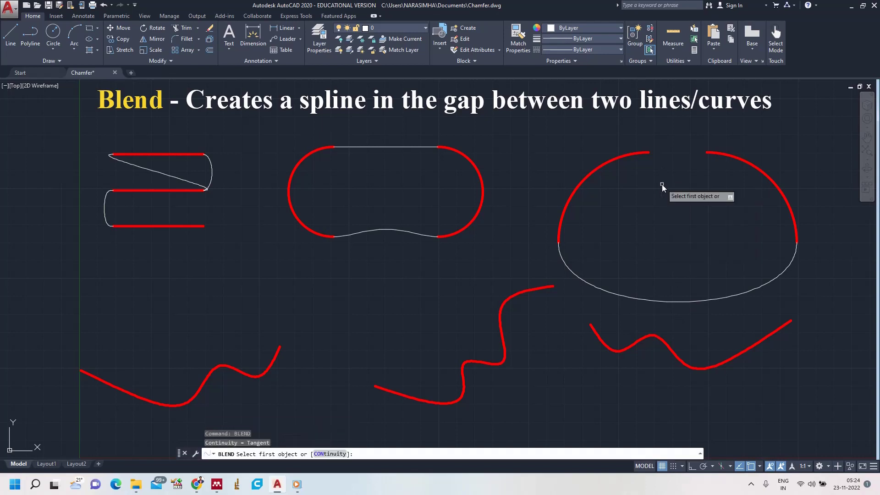
click(328, 454)
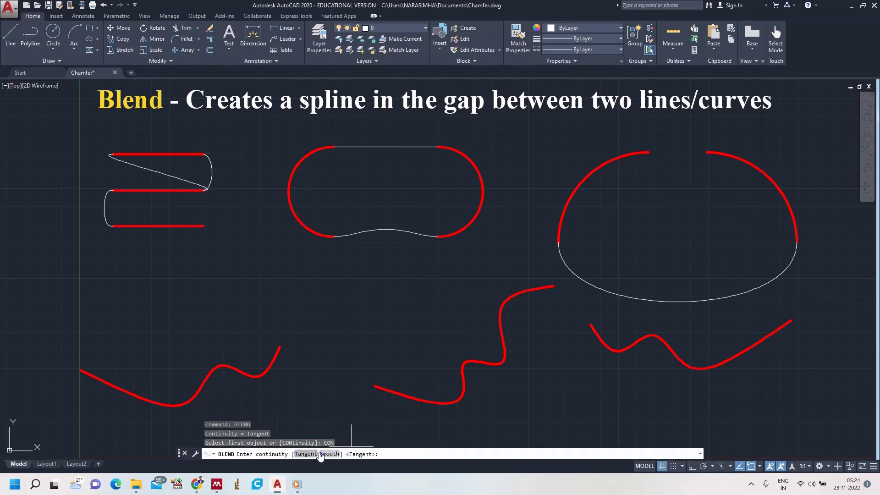
click(327, 454)
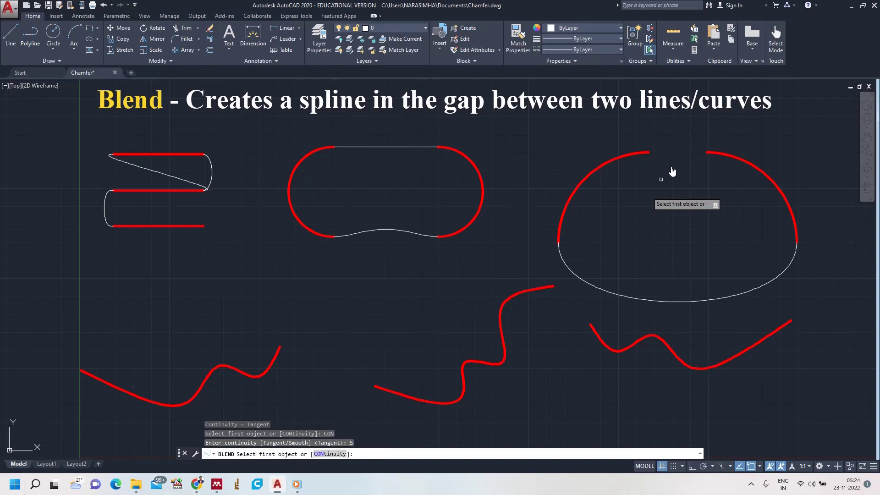
click(619, 157)
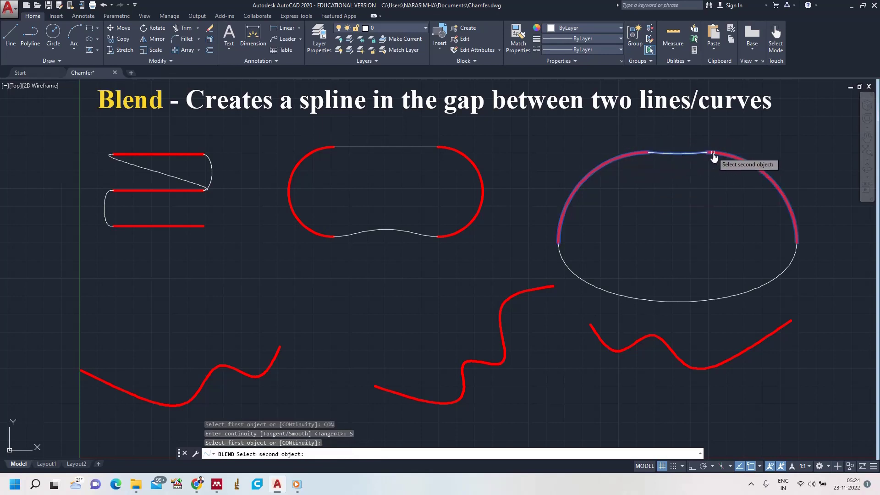
click(713, 157)
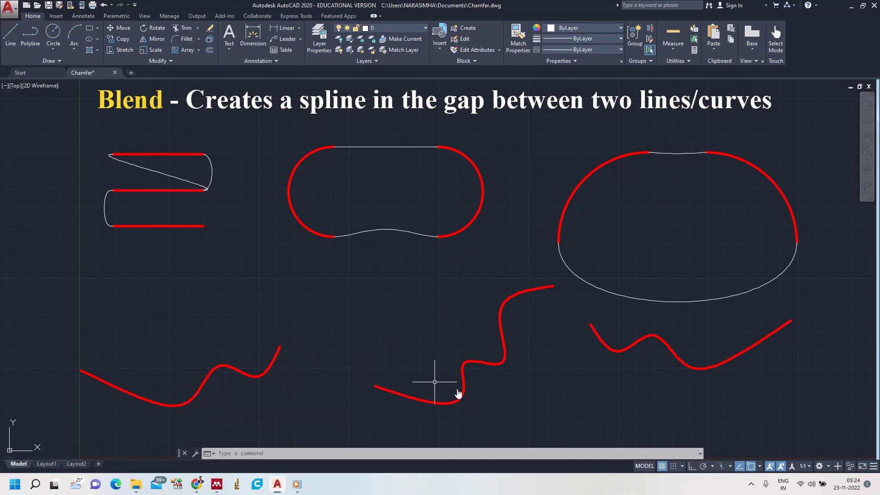
Step: Blend the left wavy curve's right end to the middle wavy curve with Tangent continuity
text(Bl)
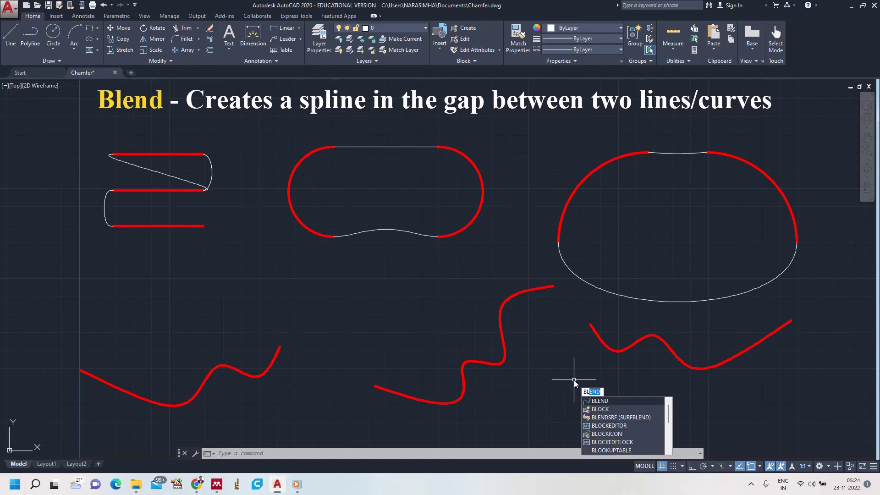
key(Return)
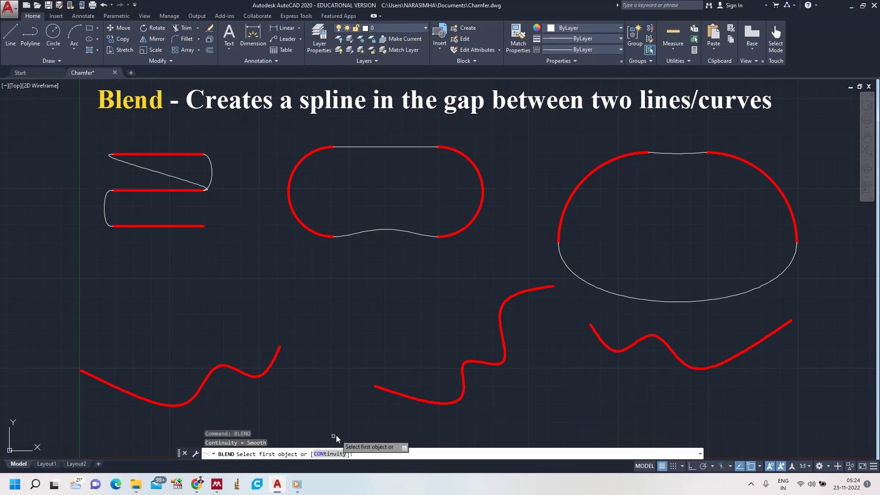
click(324, 453)
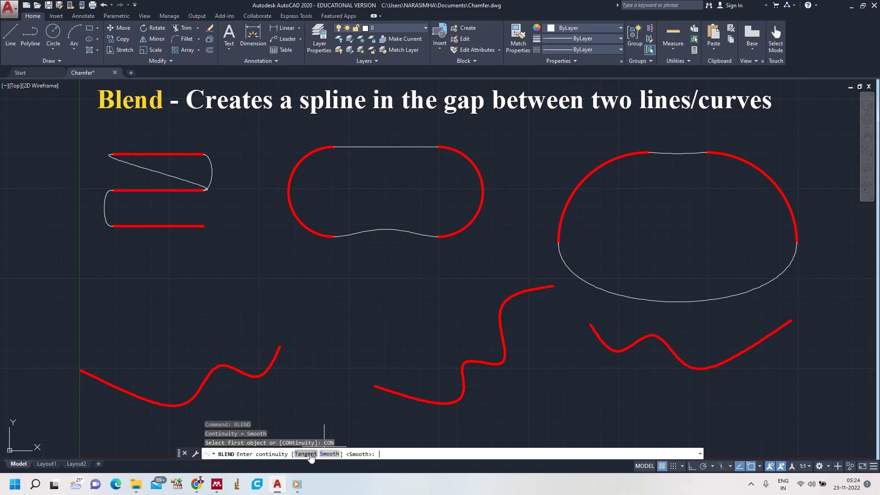
click(309, 453)
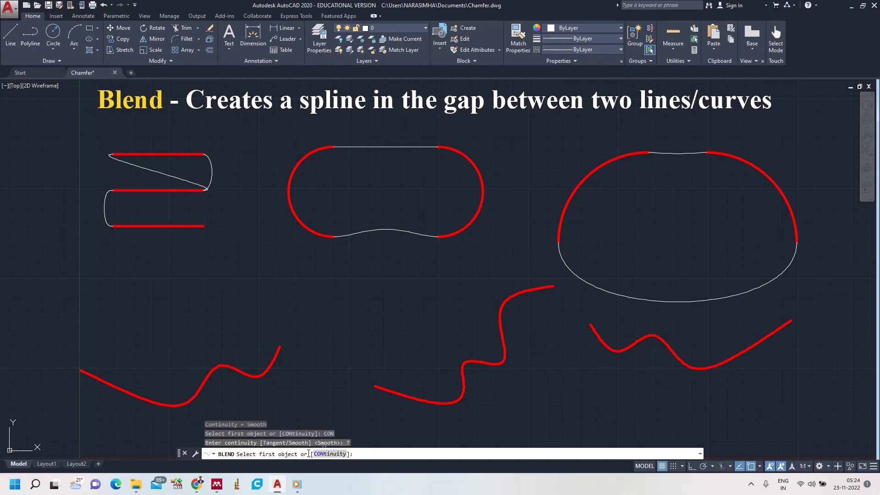
click(270, 366)
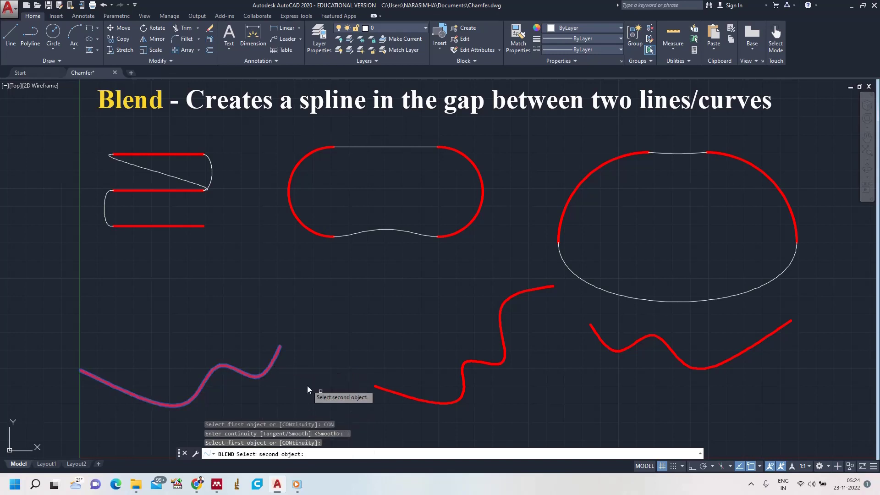
click(384, 388)
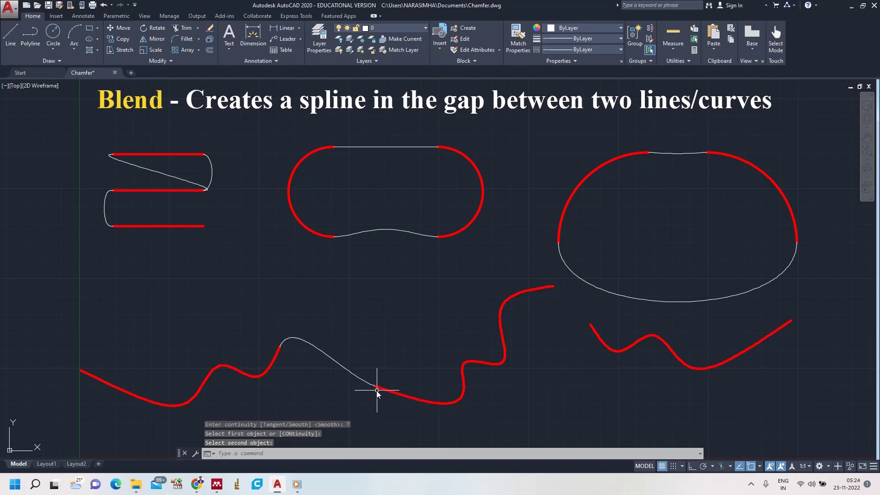
Step: Blend the same left and middle wavy curves again using Smooth continuity
text(blend)
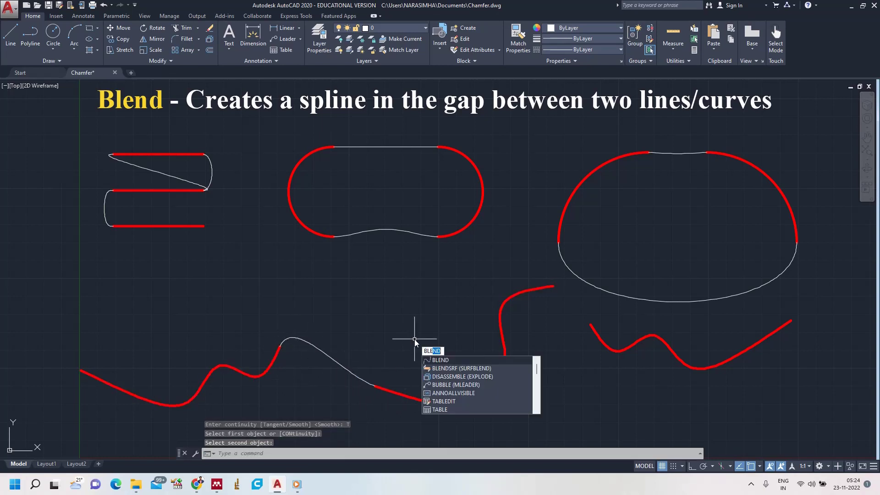
key(Return)
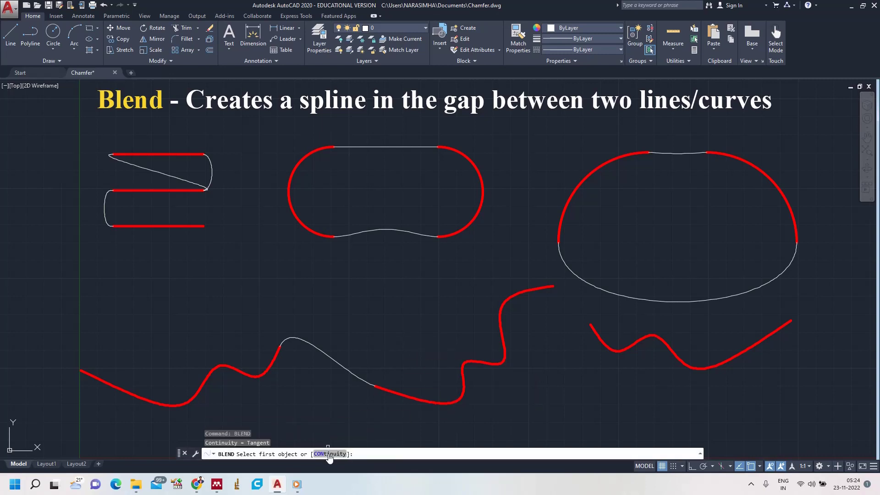
click(329, 454)
click(328, 454)
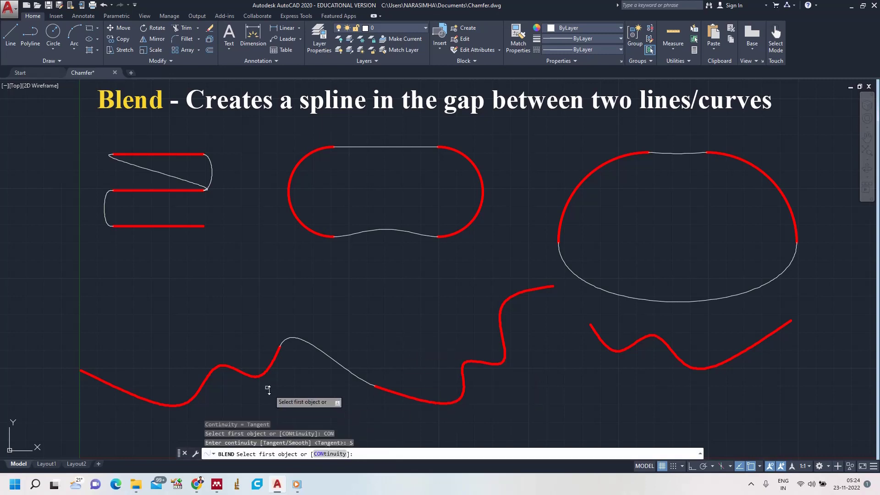
click(254, 376)
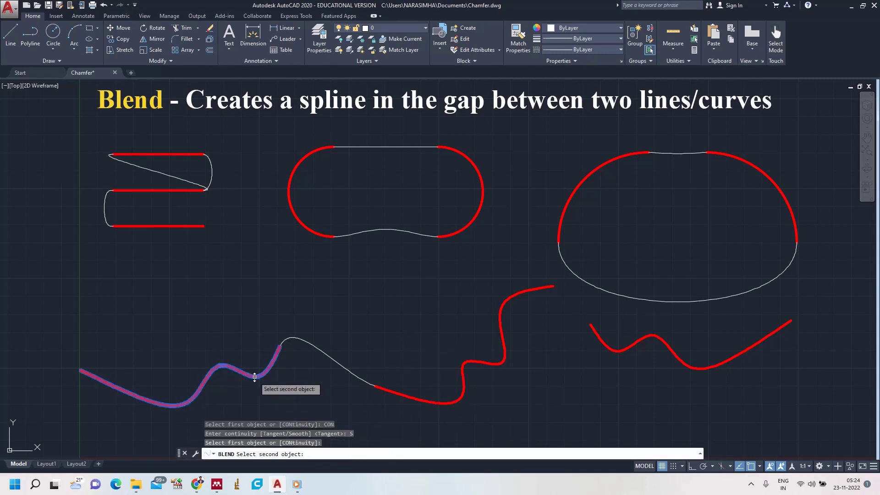
click(391, 390)
scroll(349, 363, up, 2)
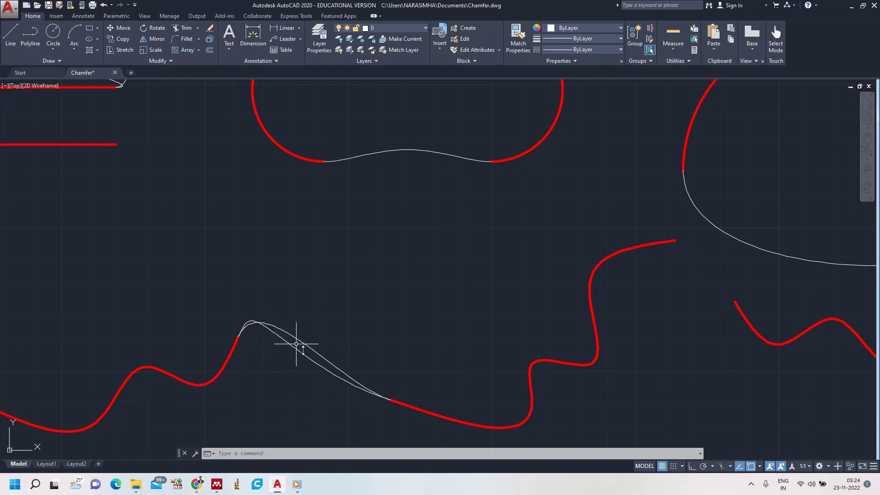
scroll(397, 333, down, 2)
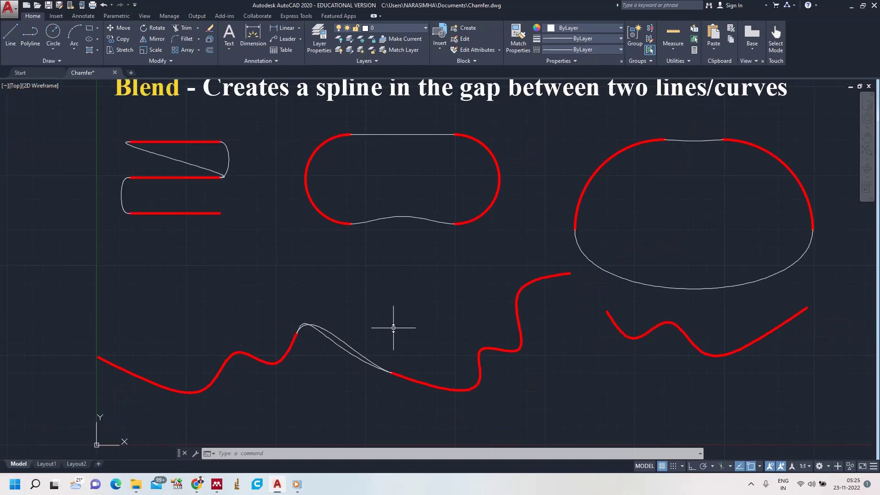
text(z)
key(Return)
text(a)
key(Return)
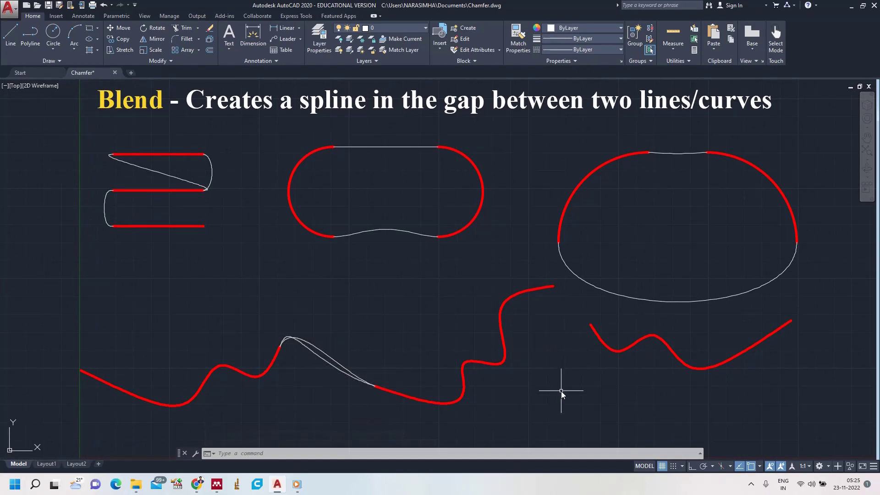
Step: Bridge the middle wavy curve's right end to the right wavy curve with a Smooth blend
text(lend)
key(Return)
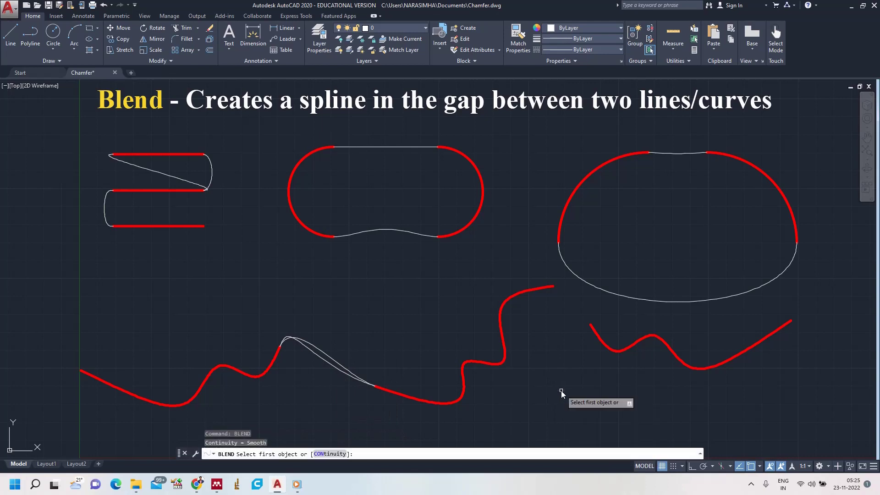
click(334, 454)
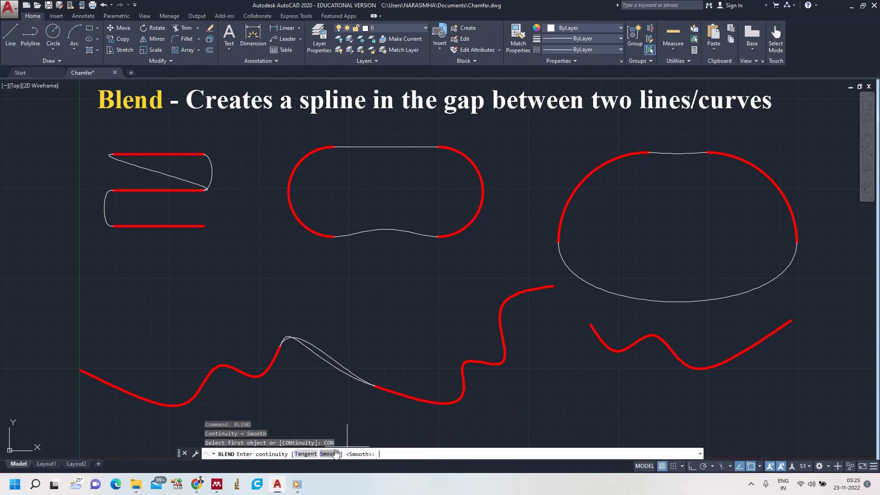
click(330, 453)
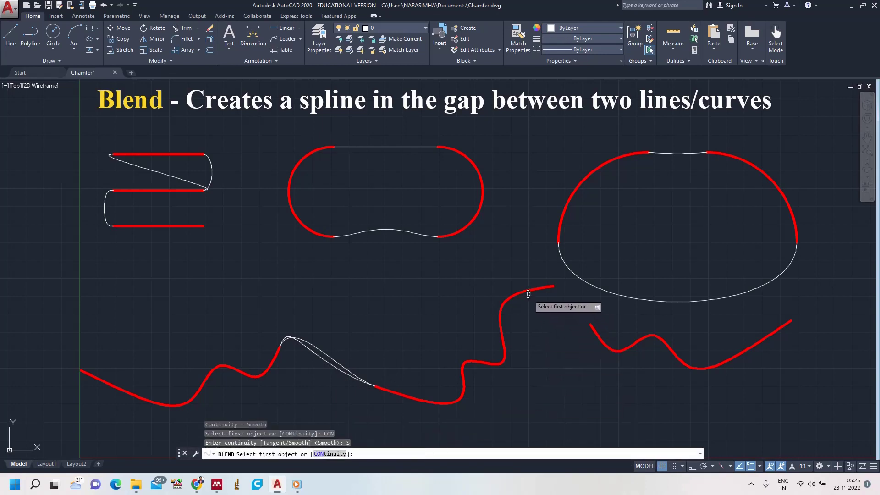
click(525, 292)
click(600, 342)
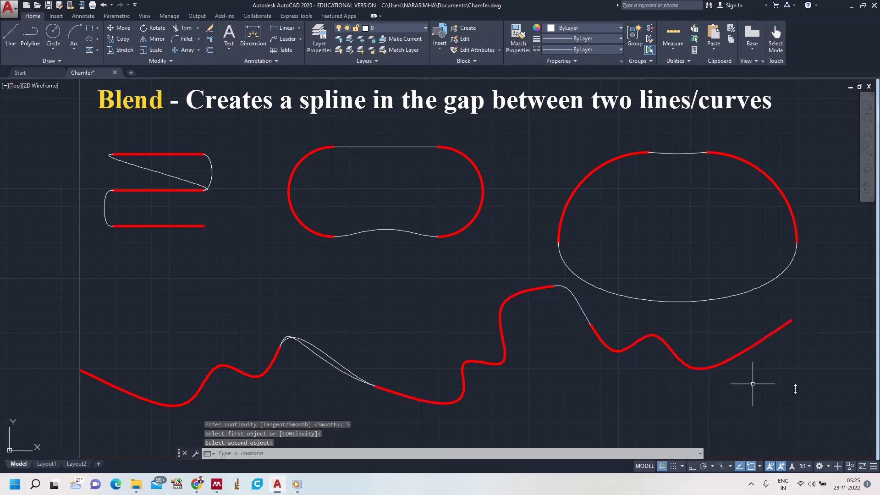
Step: Repeat BLEND and enter option 'a' at its prompt
key(Return)
text(a)
key(Return)
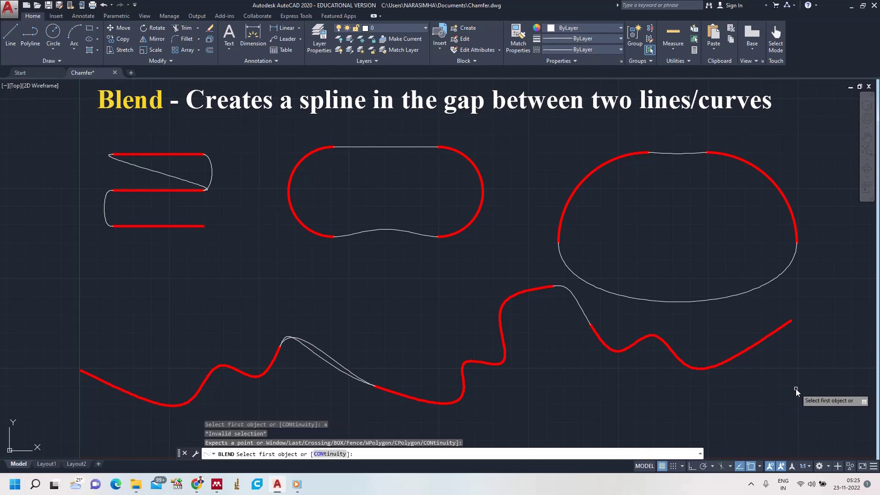